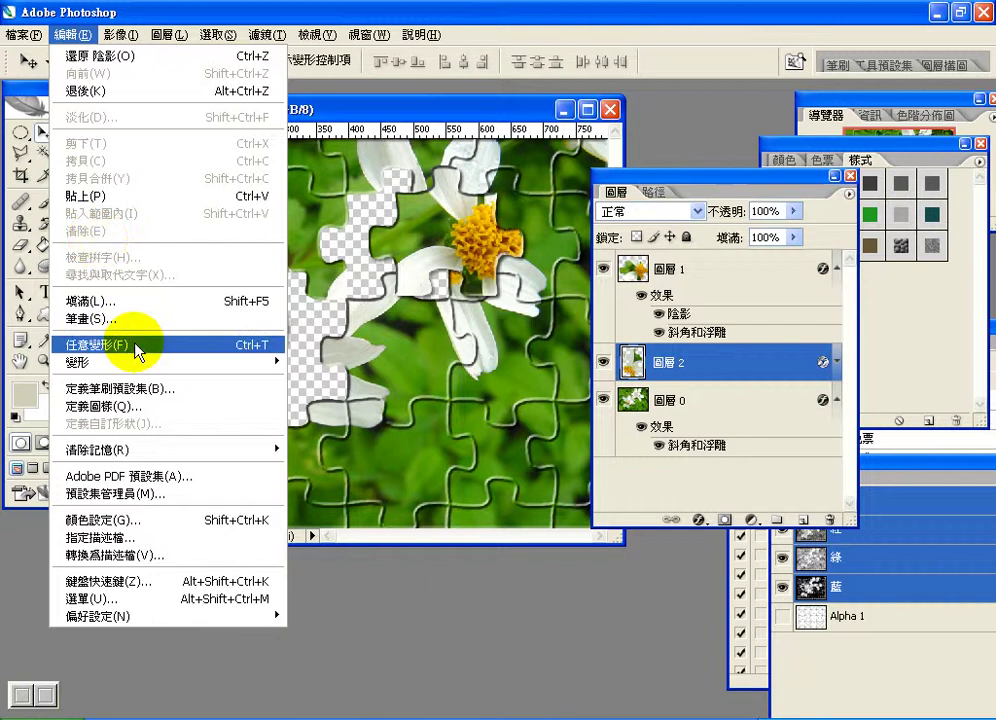
click(138, 344)
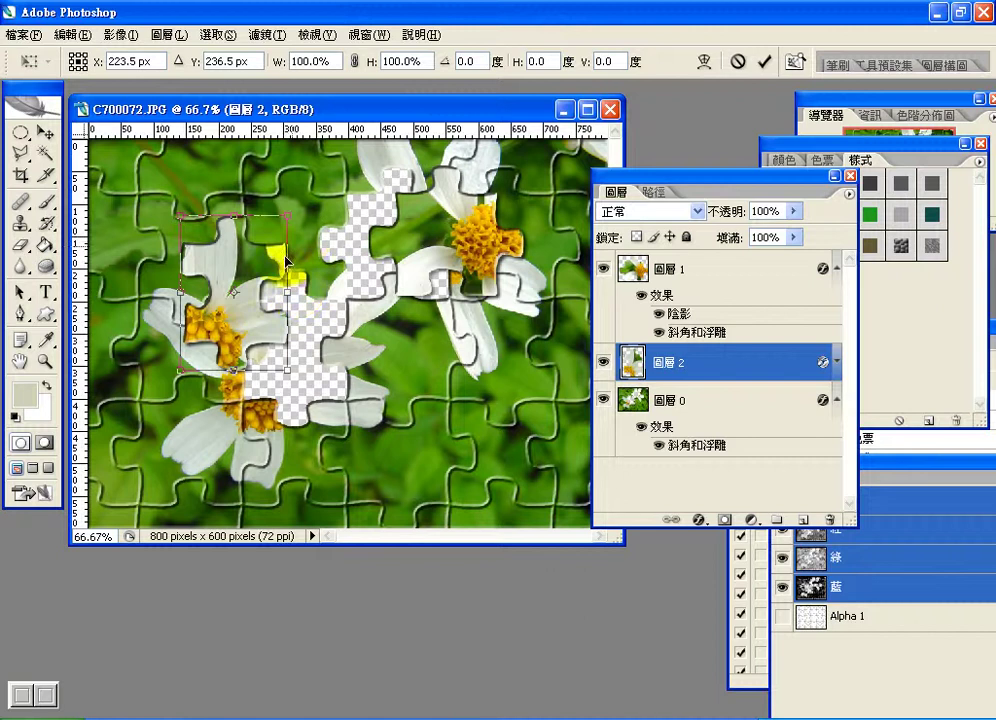
drag(300, 206, 330, 254)
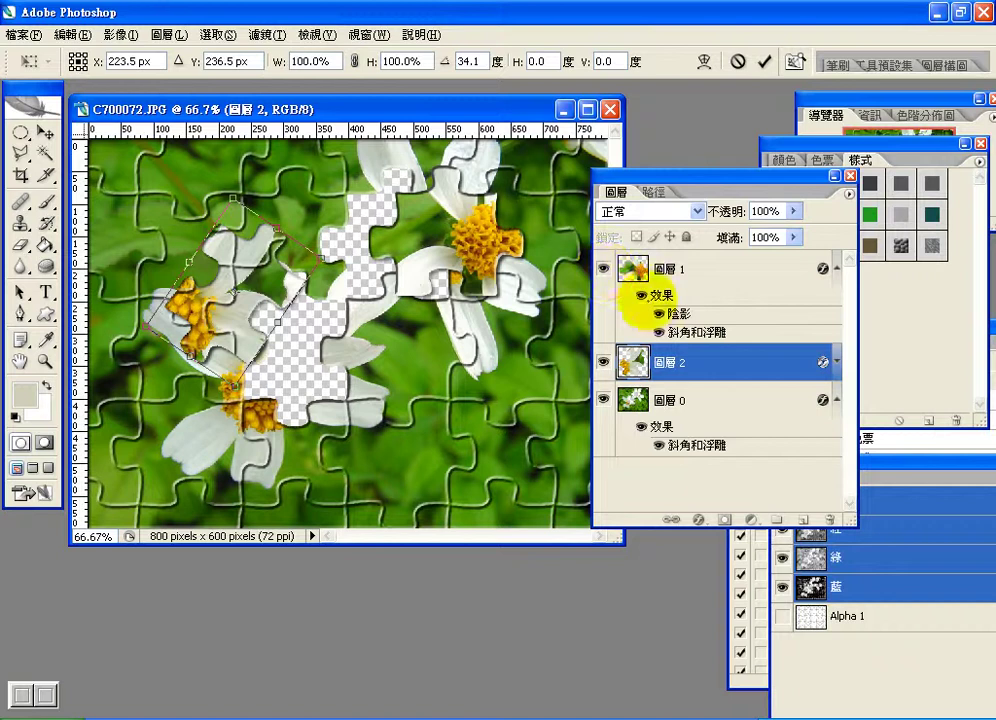
mouse_move(625, 290)
mouse_down()
mouse_move(671, 282)
mouse_move(699, 286)
mouse_move(744, 316)
mouse_move(740, 342)
mouse_move(676, 348)
mouse_move(624, 324)
mouse_move(607, 289)
mouse_up()
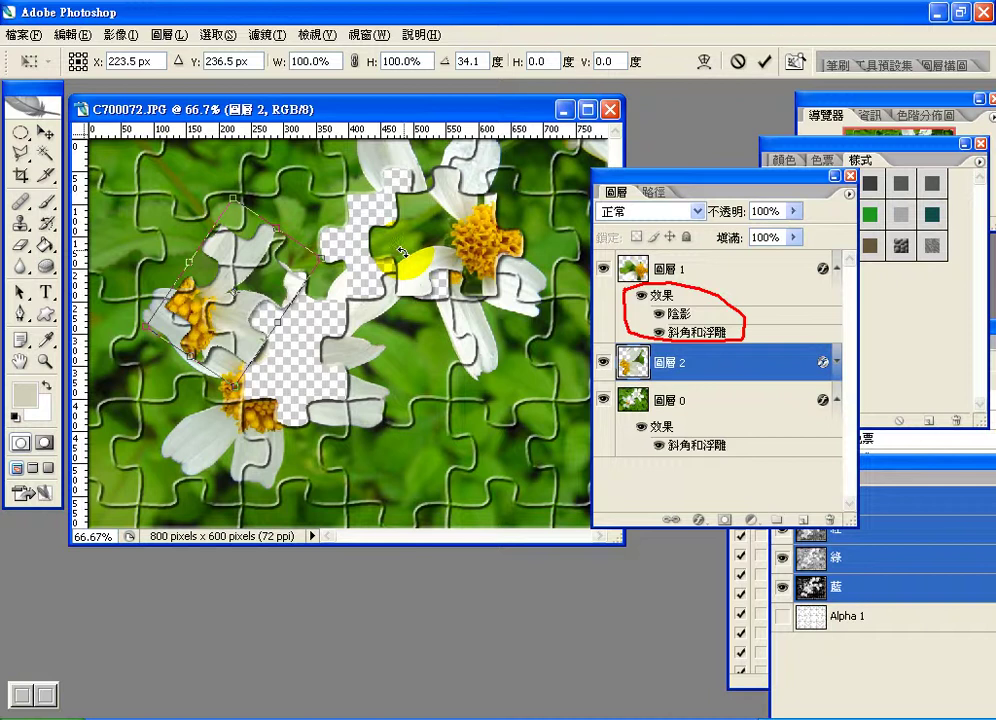
key(Escape)
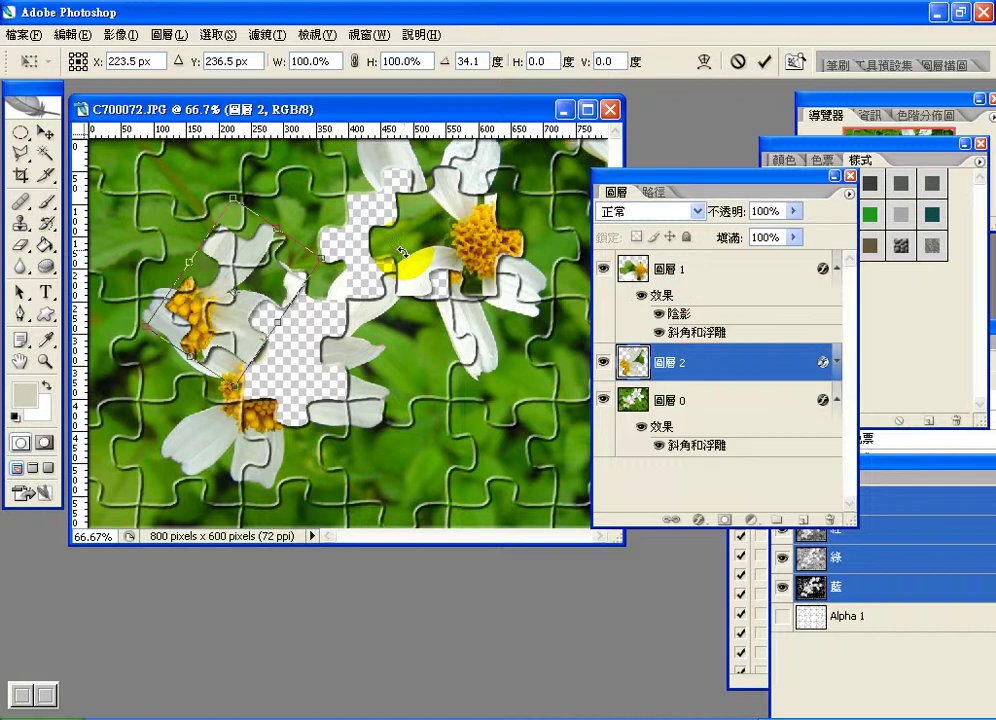
click(738, 63)
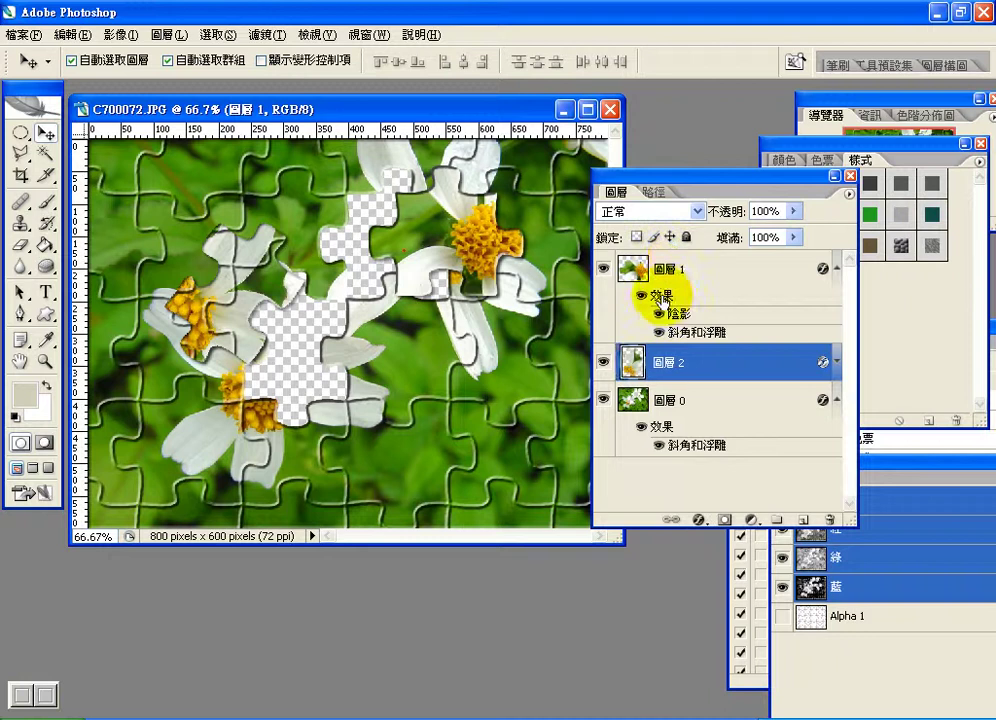
Expand the effects of 圖層 2 and convert its drop shadow and bevel effects into separate layers
click(662, 276)
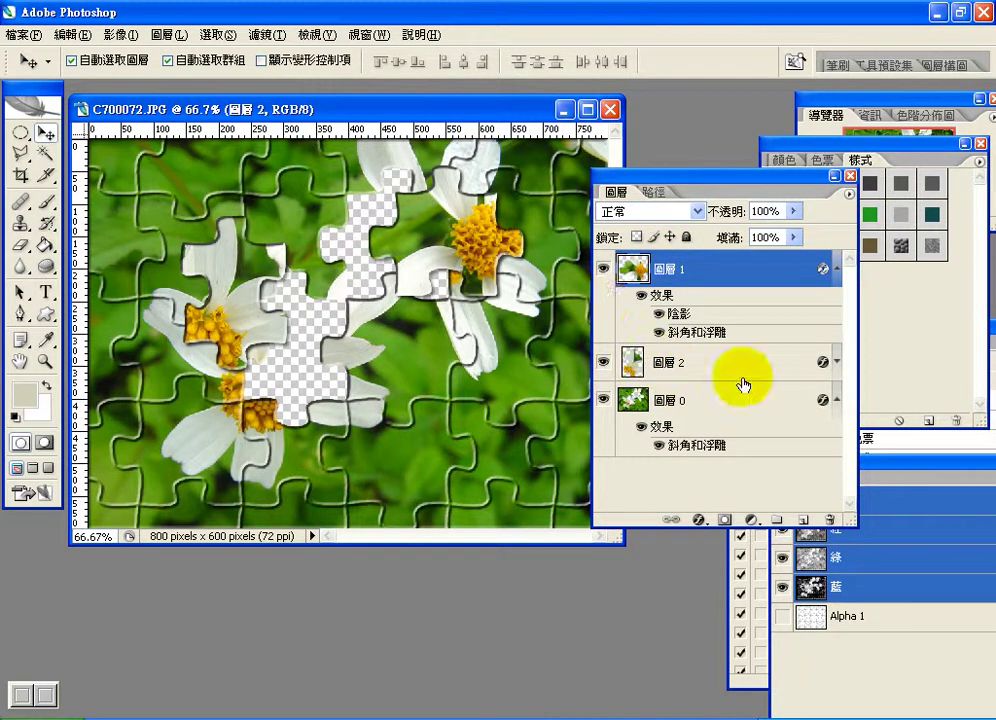
click(830, 363)
click(836, 364)
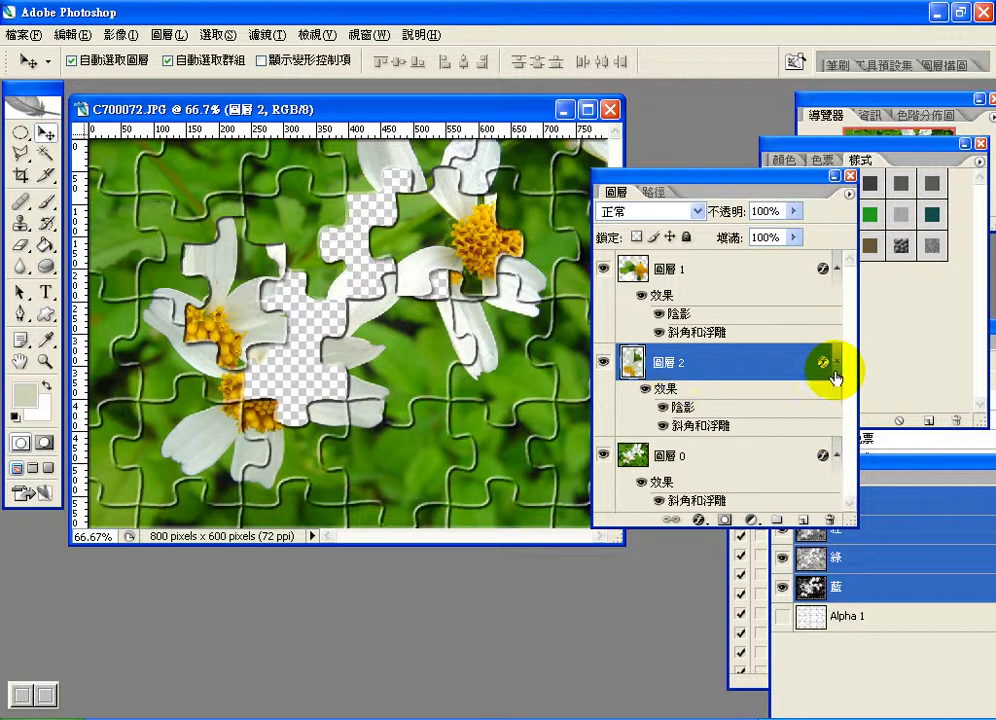
right_click(672, 388)
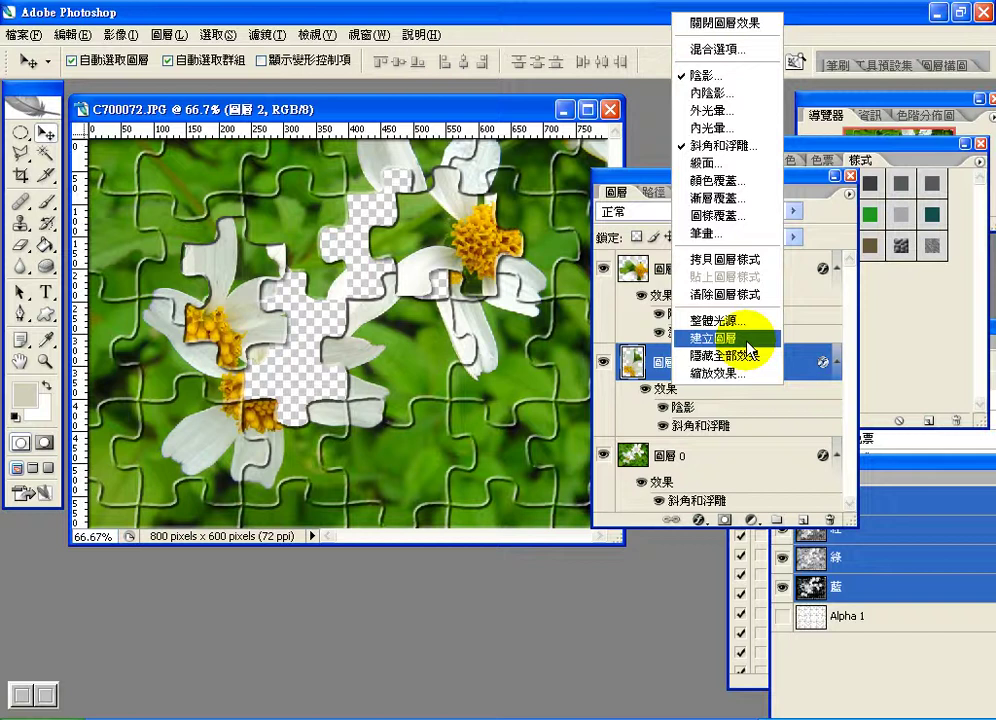
click(740, 411)
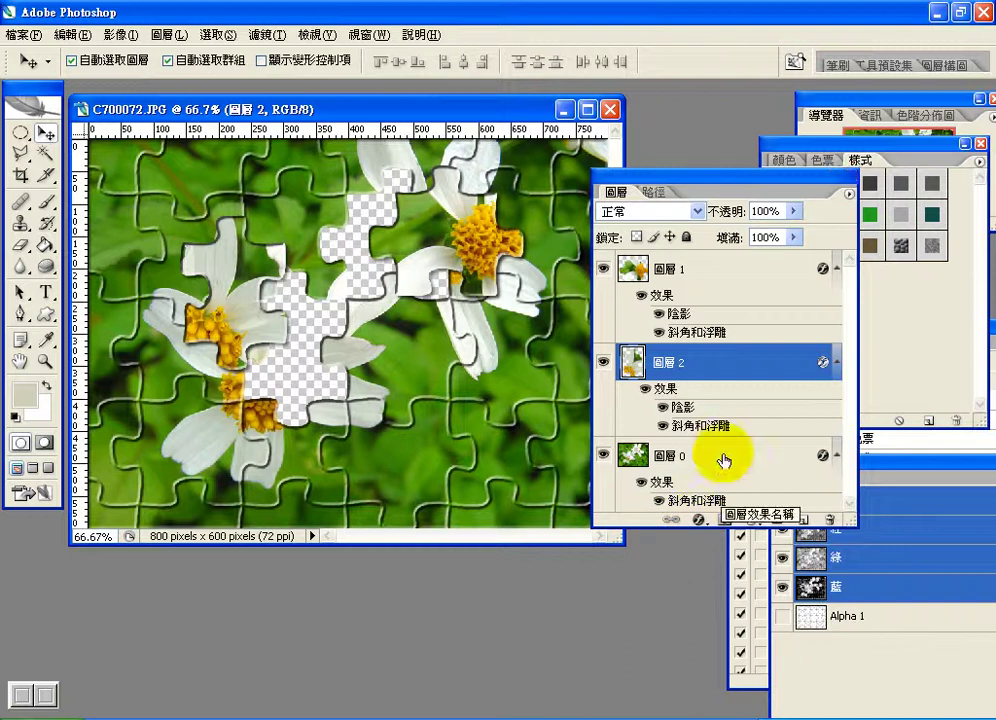
right_click(673, 390)
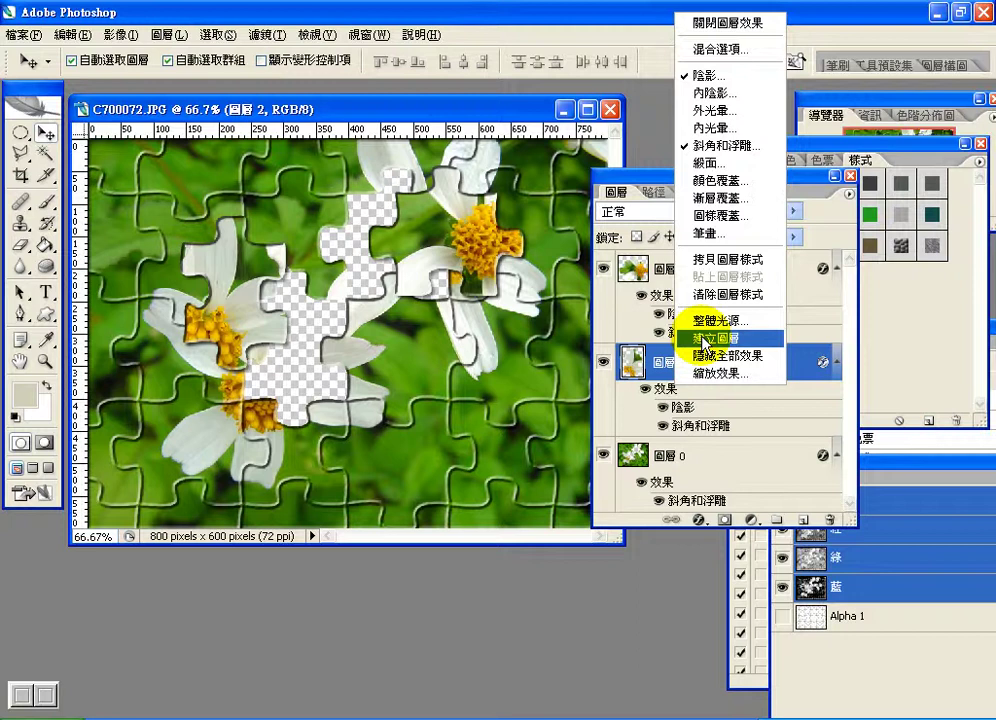
click(645, 392)
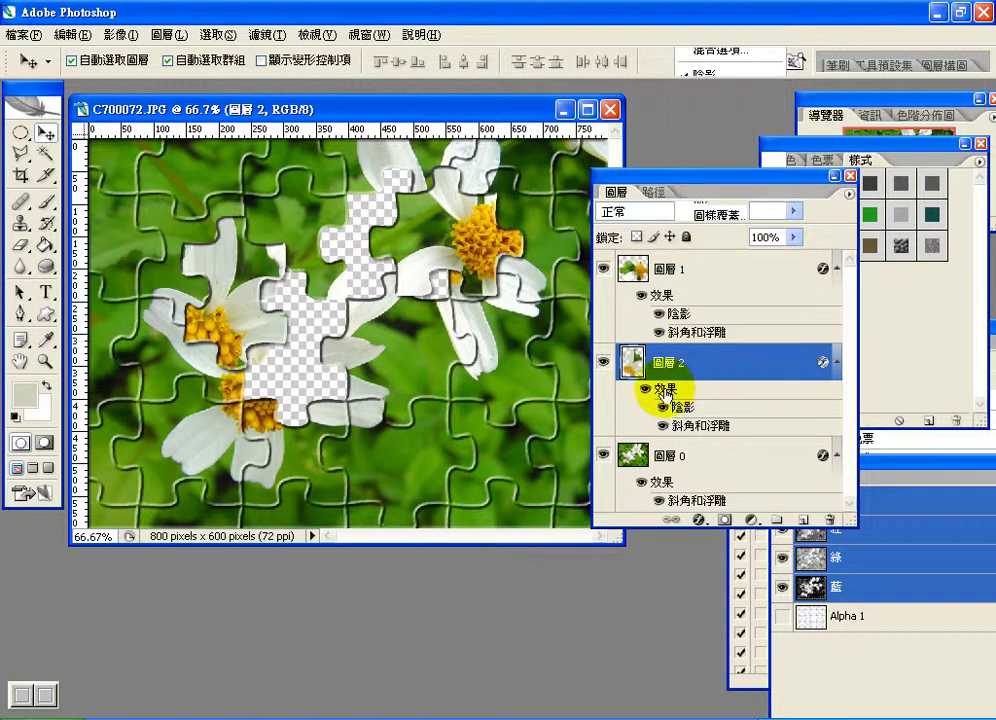
right_click(679, 370)
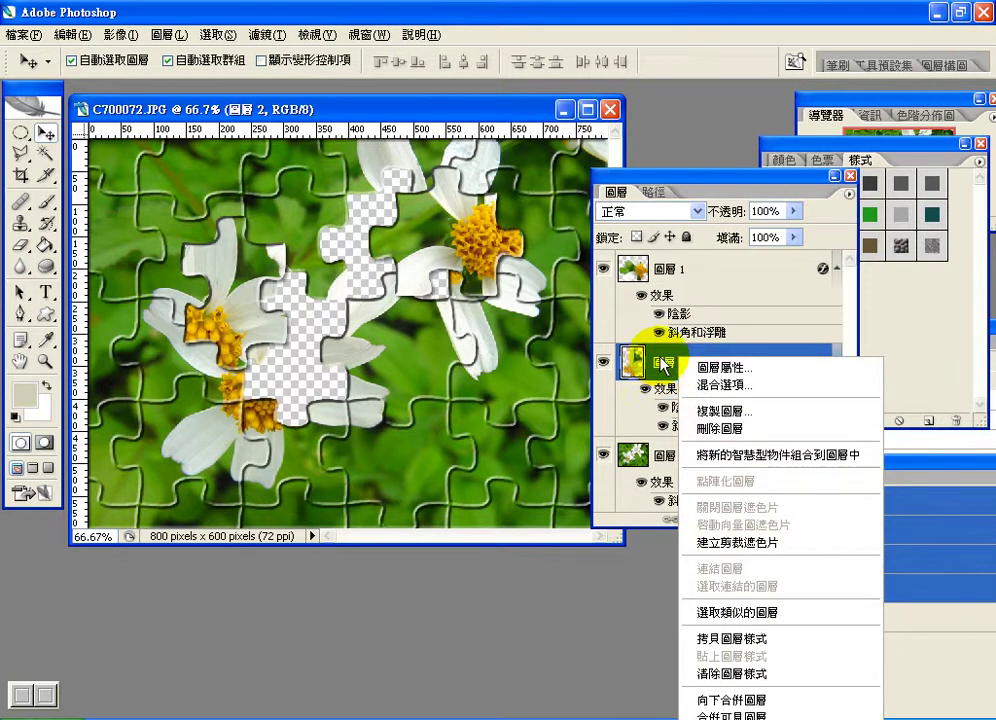
right_click(664, 398)
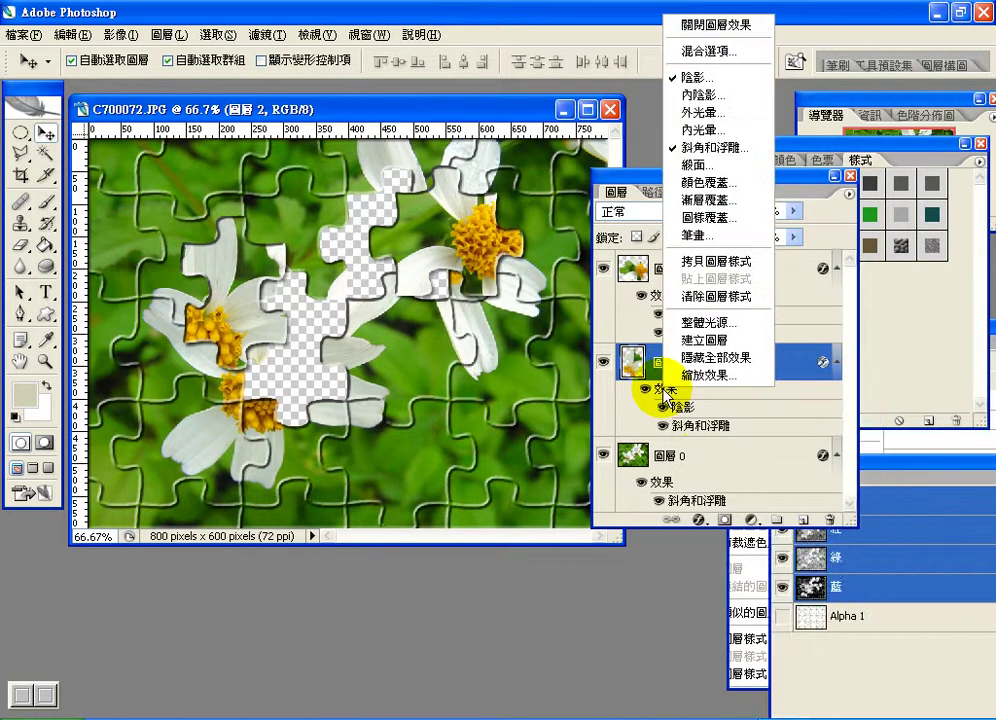
click(686, 342)
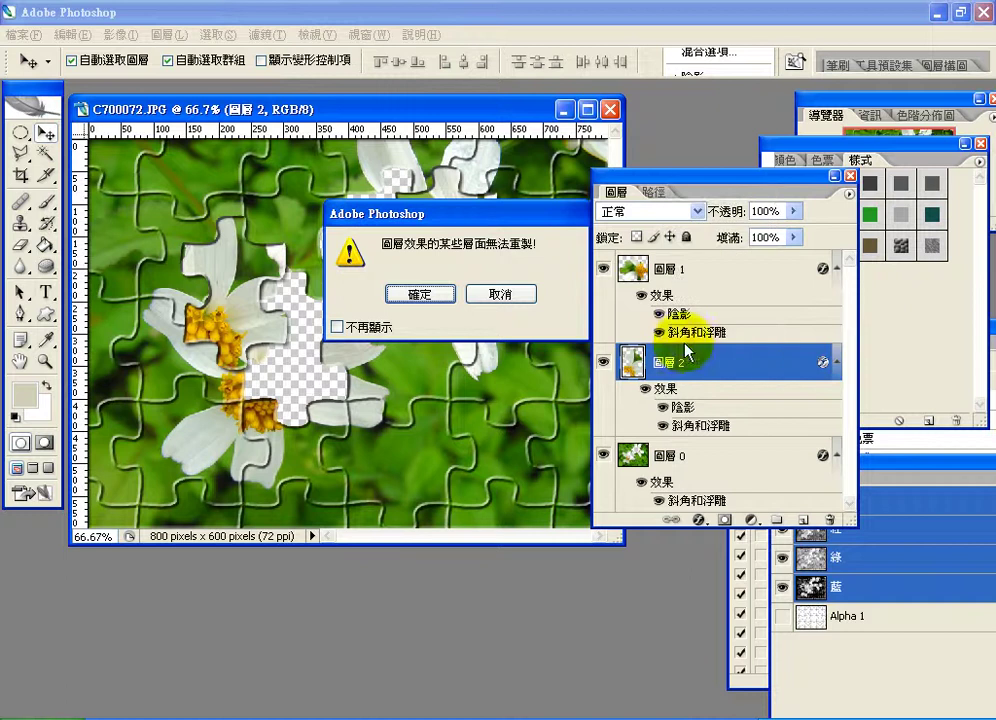
click(420, 294)
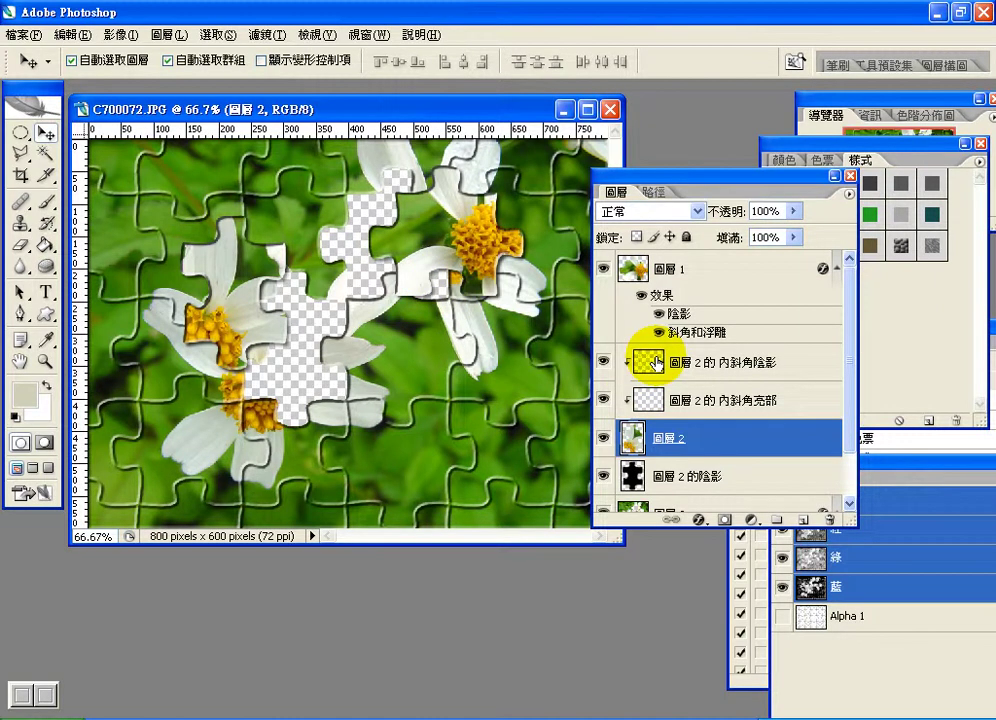
Select the four layers from 圖層 2 的陰影 up to 圖層 2 的 內斜角陰影 together
drag(655, 363, 668, 483)
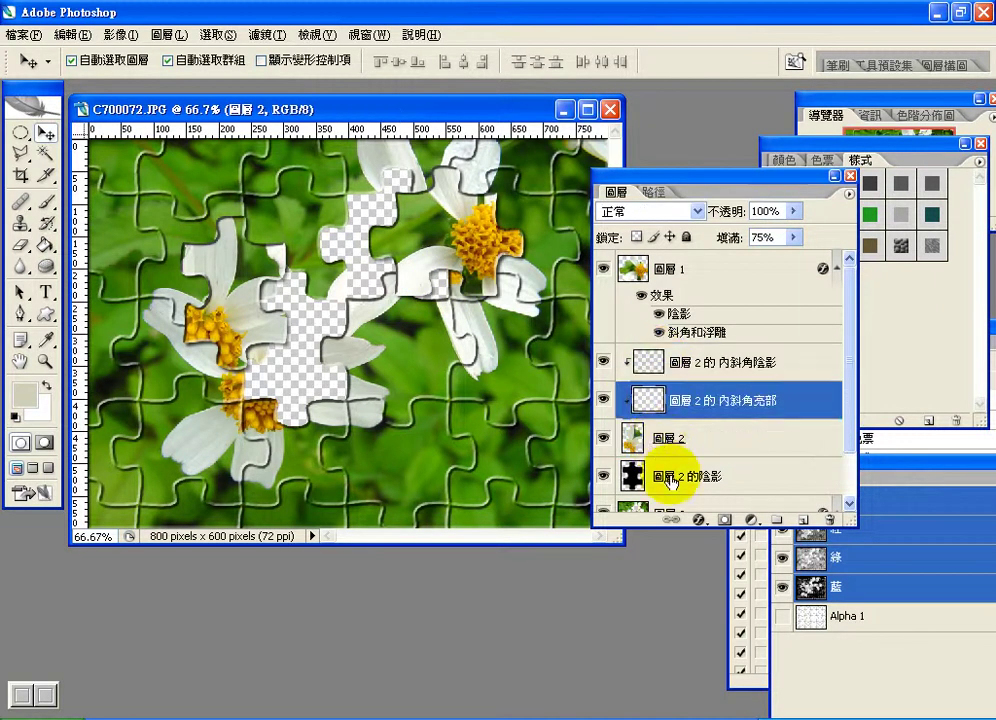
click(668, 483)
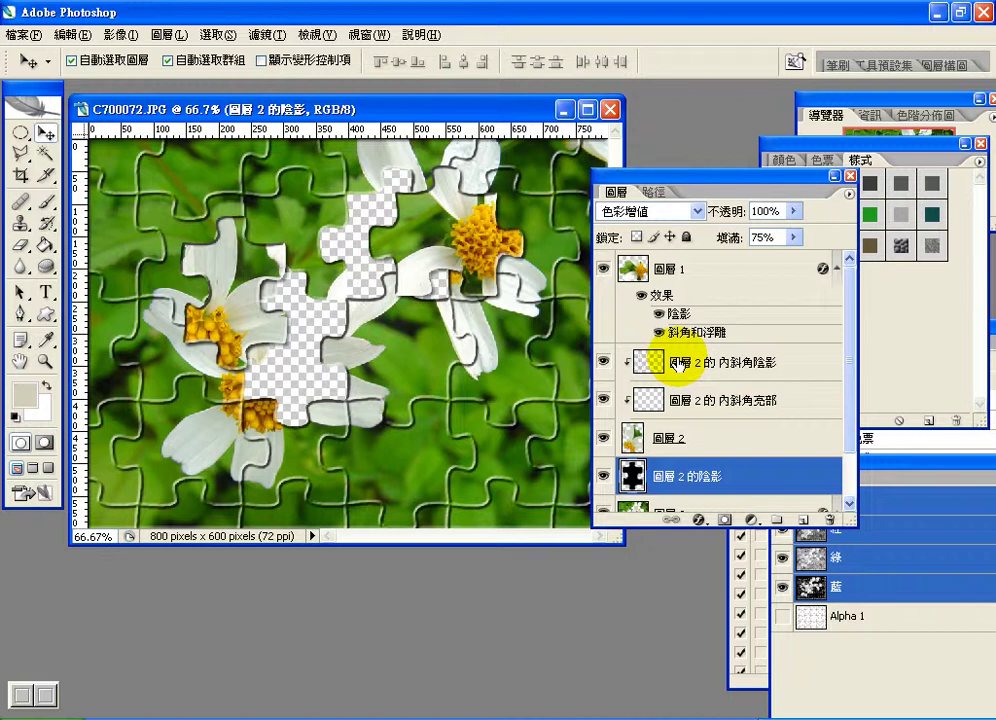
shift+click(677, 366)
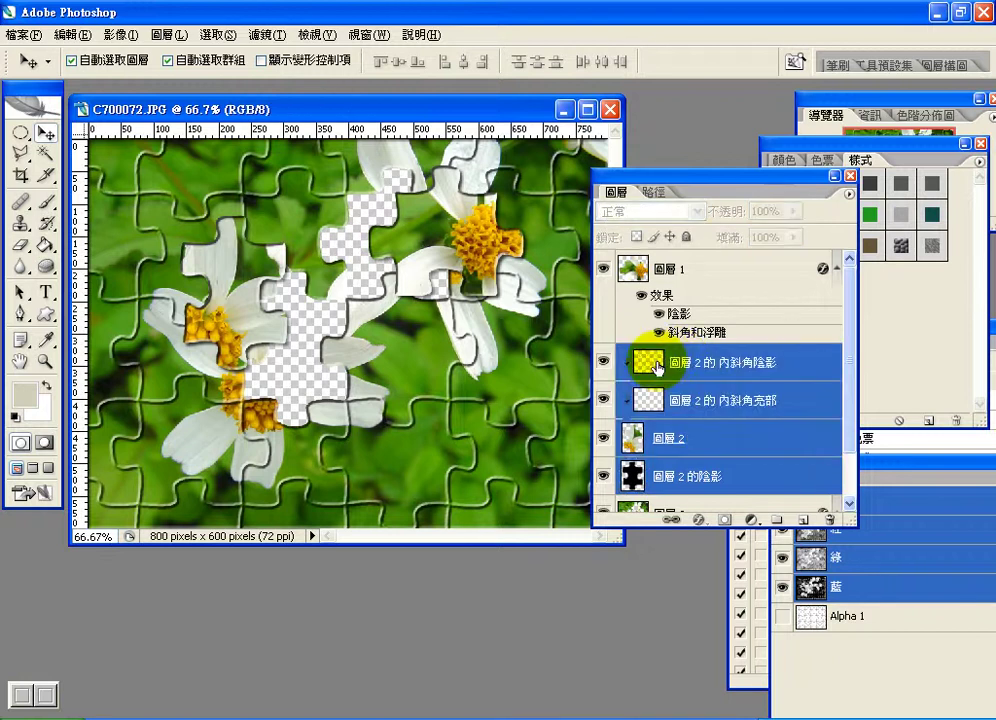
drag(848, 342, 852, 378)
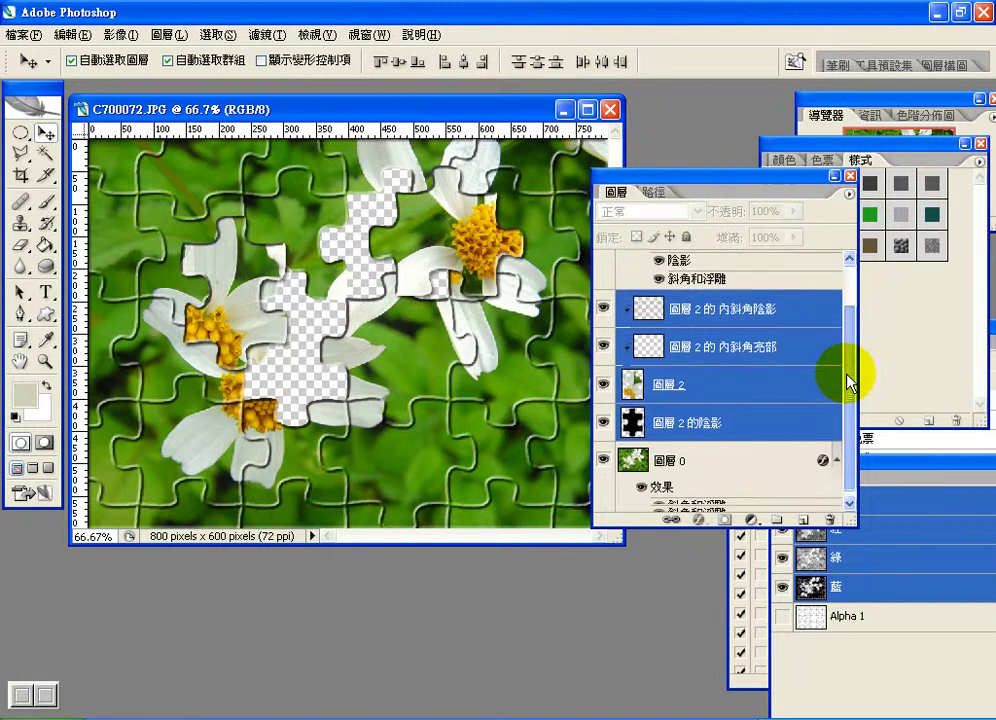
click(752, 355)
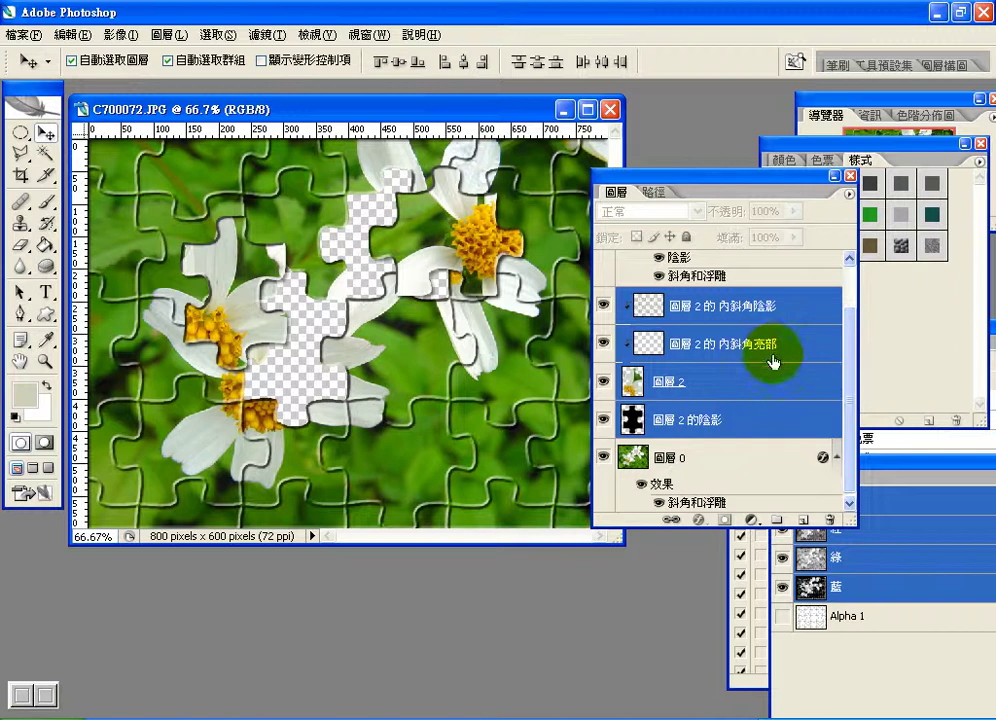
click(263, 61)
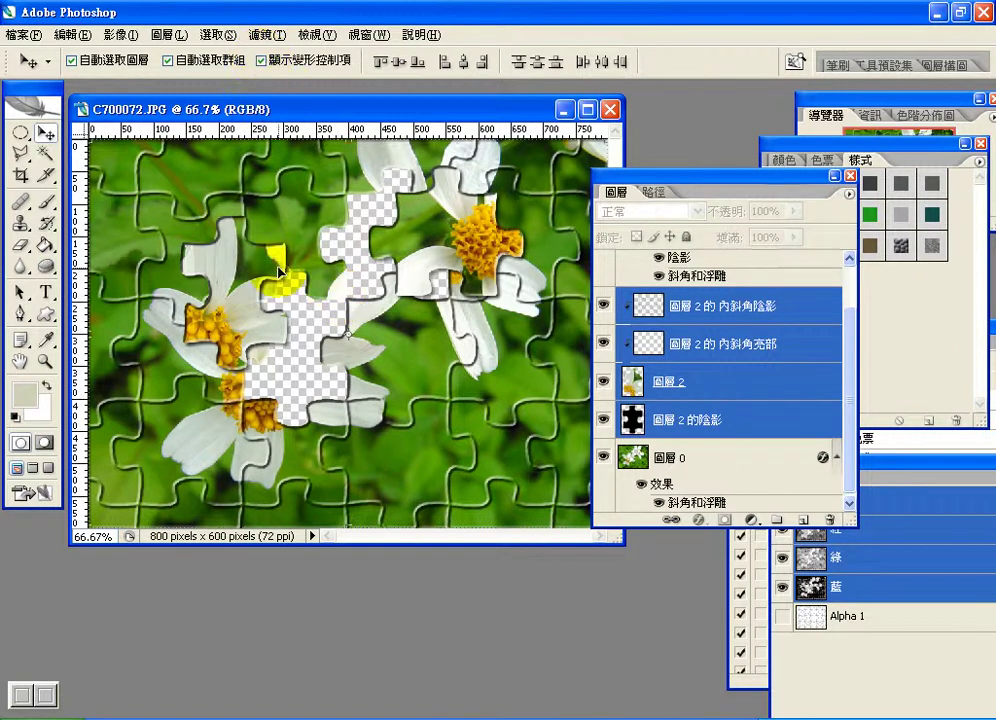
click(261, 60)
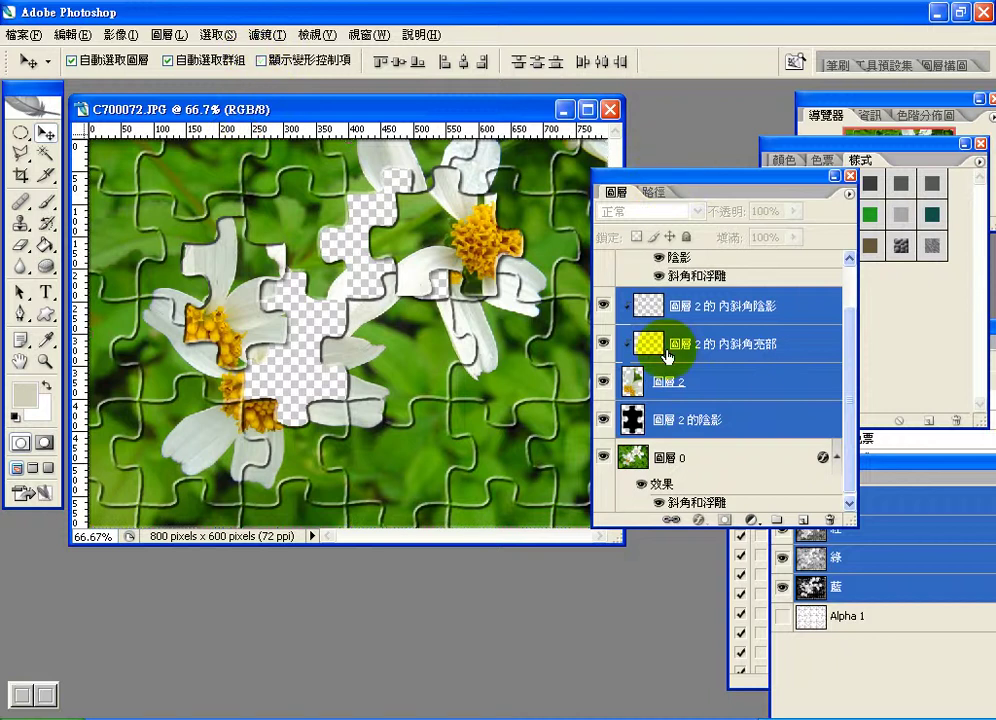
click(848, 194)
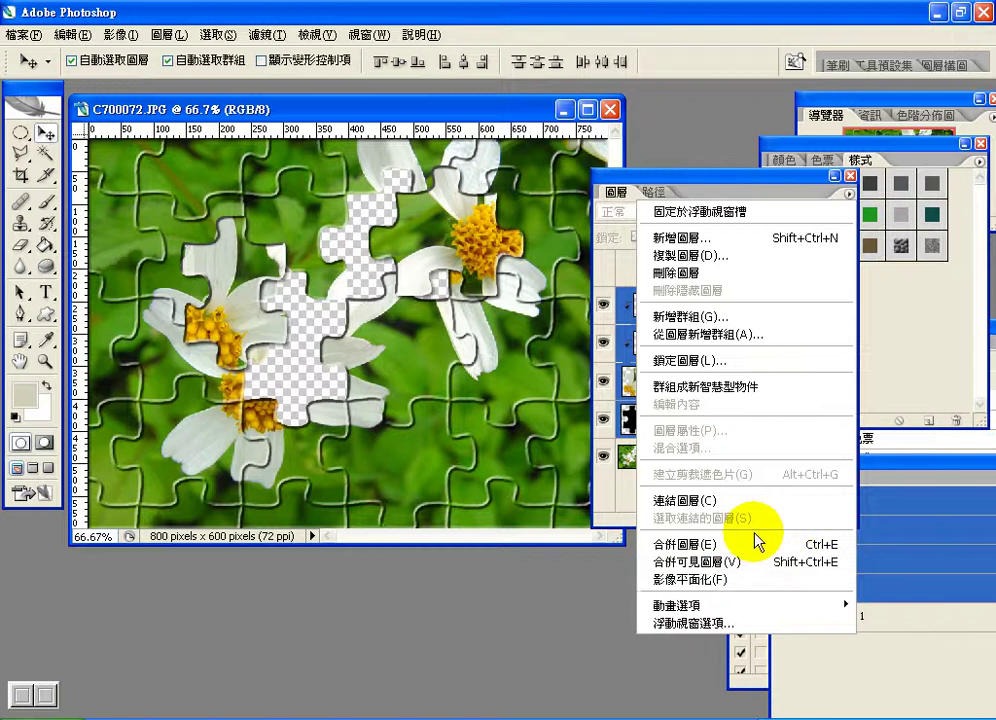
click(697, 185)
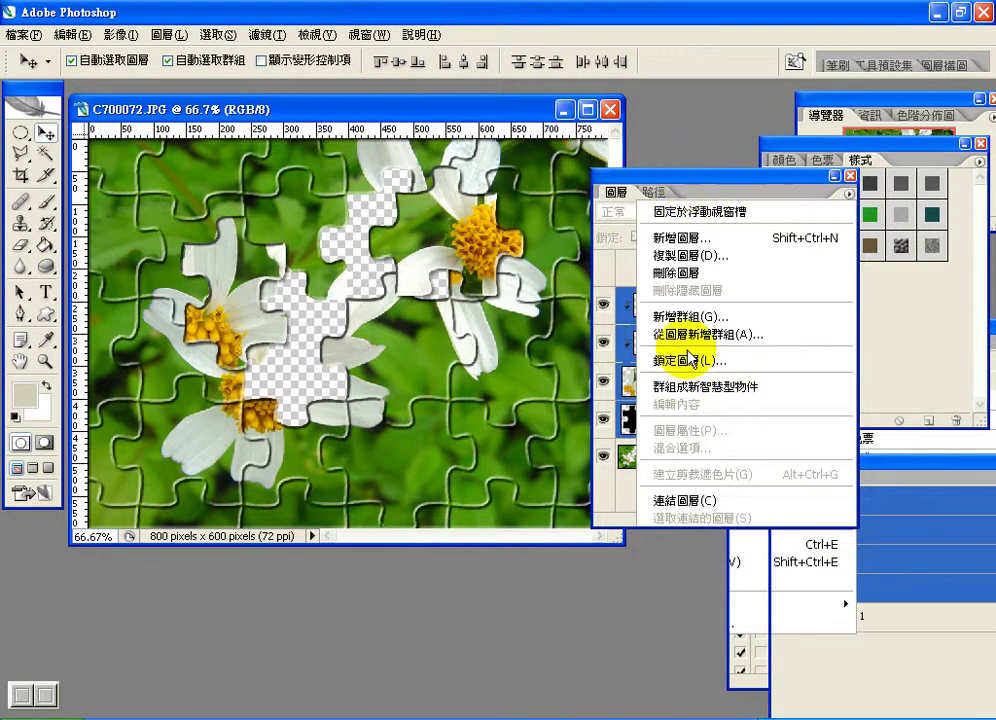
Hide 圖層 0, try merging all visible layers, and undo that merge
click(603, 457)
click(848, 194)
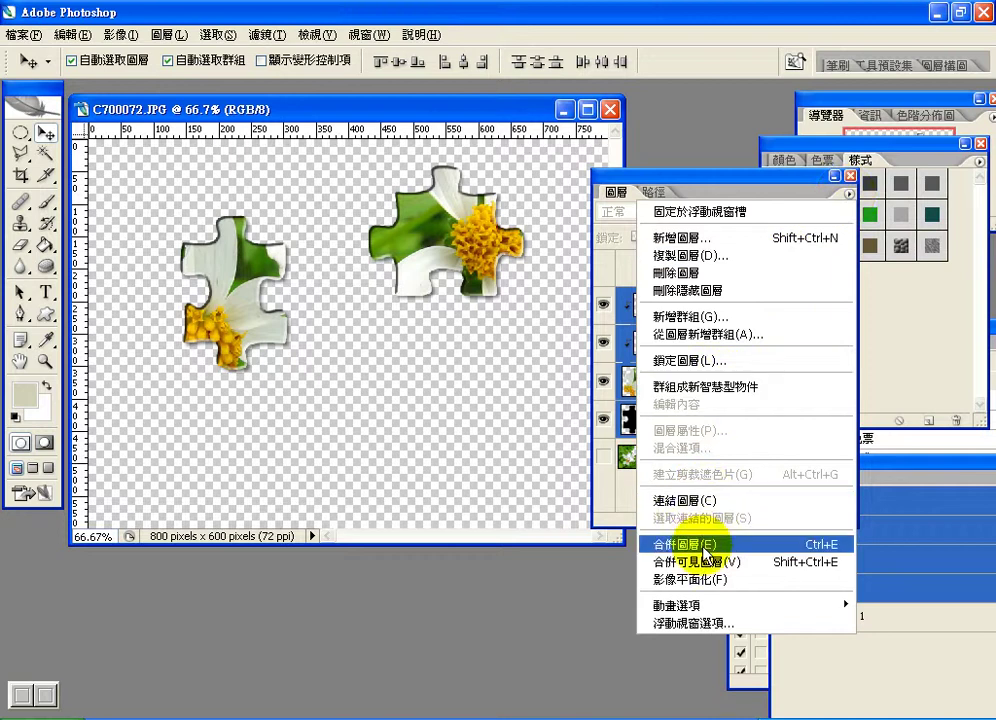
click(706, 563)
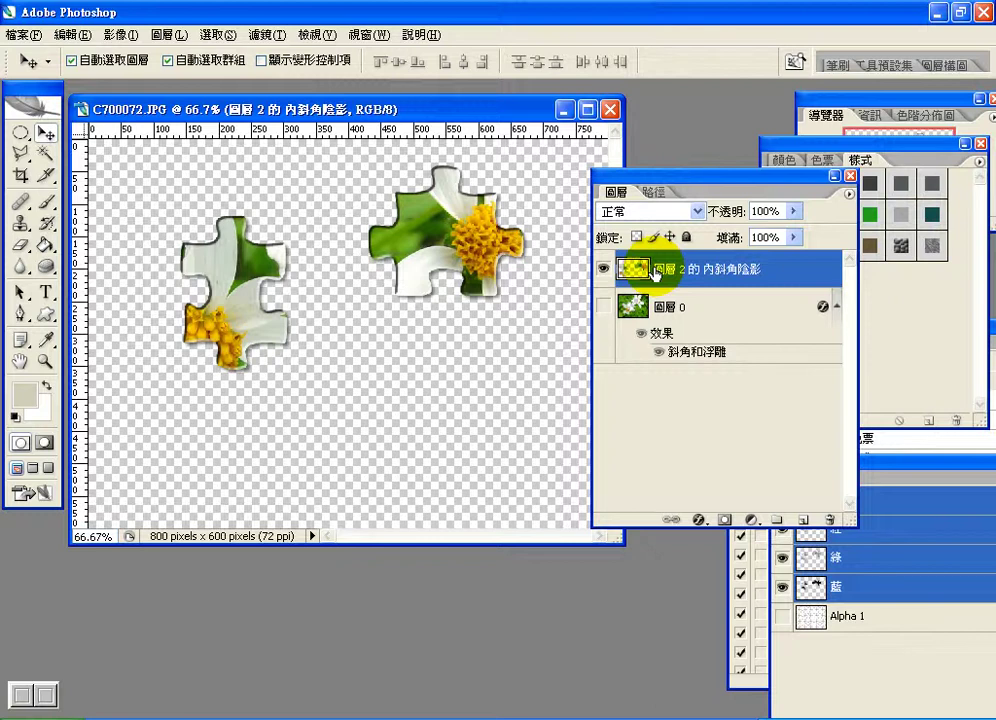
key(ctrl+z)
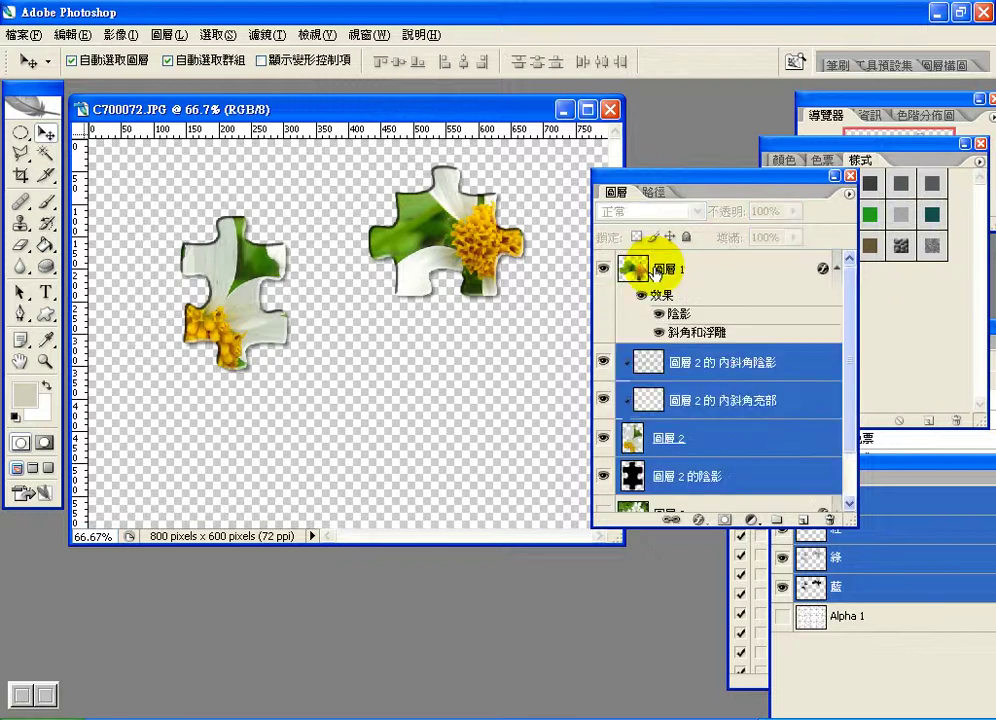
Hide 圖層 1, merge the visible 圖層 2 piece and effect layers into one, and show 圖層 1 and 圖層 0 again
click(604, 272)
click(850, 194)
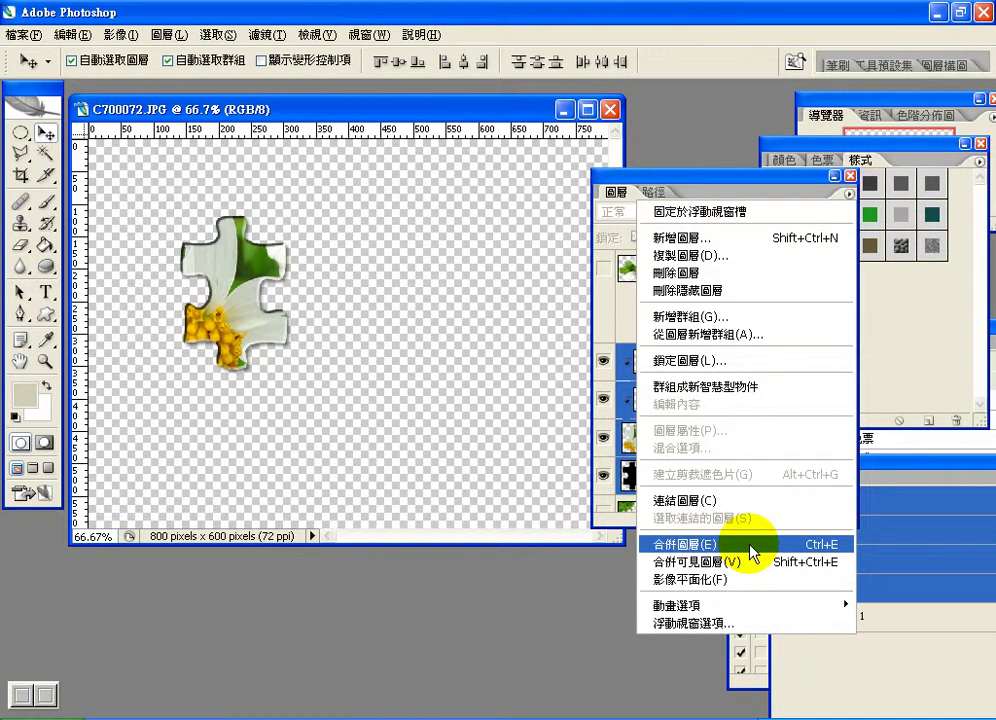
click(747, 561)
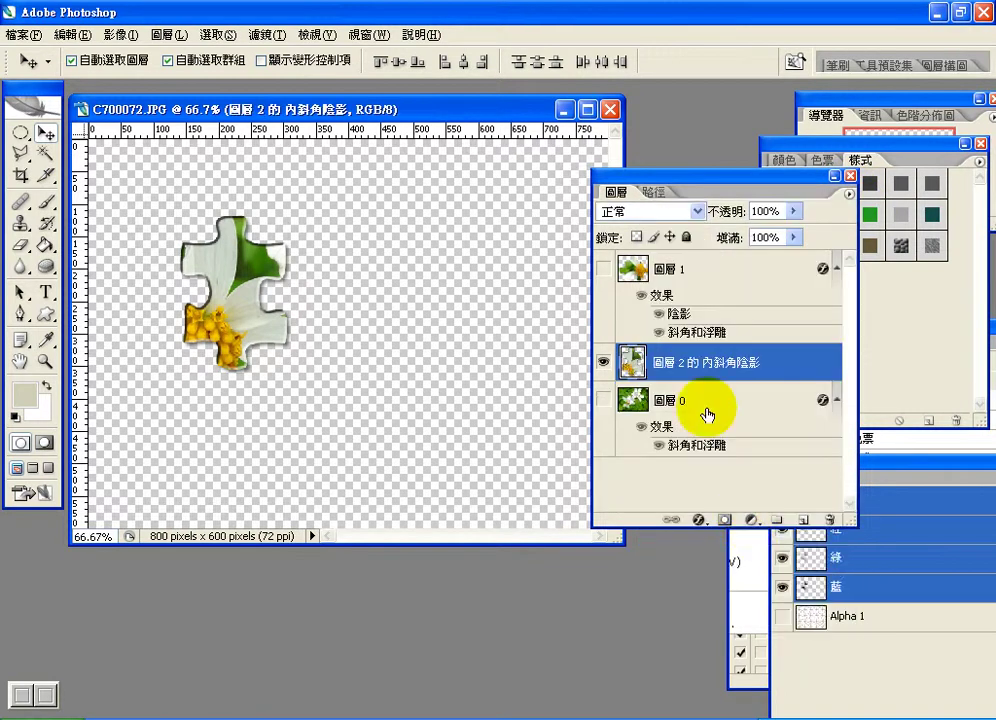
click(602, 269)
click(602, 400)
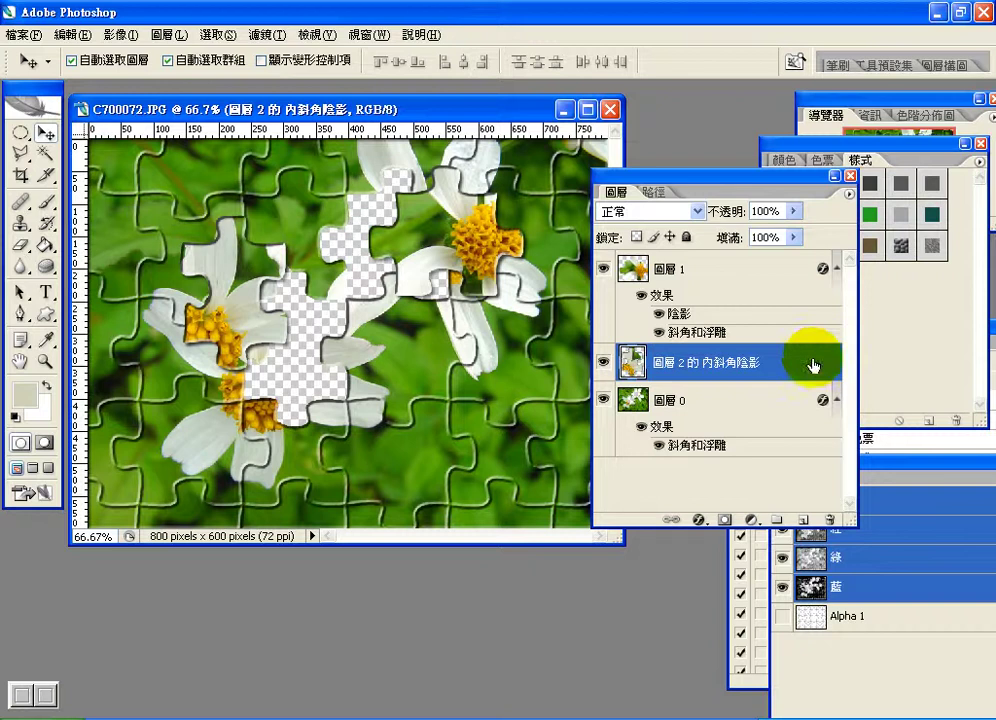
Show the transform controls and rotate the merged puzzle piece about 38° clockwise
click(262, 61)
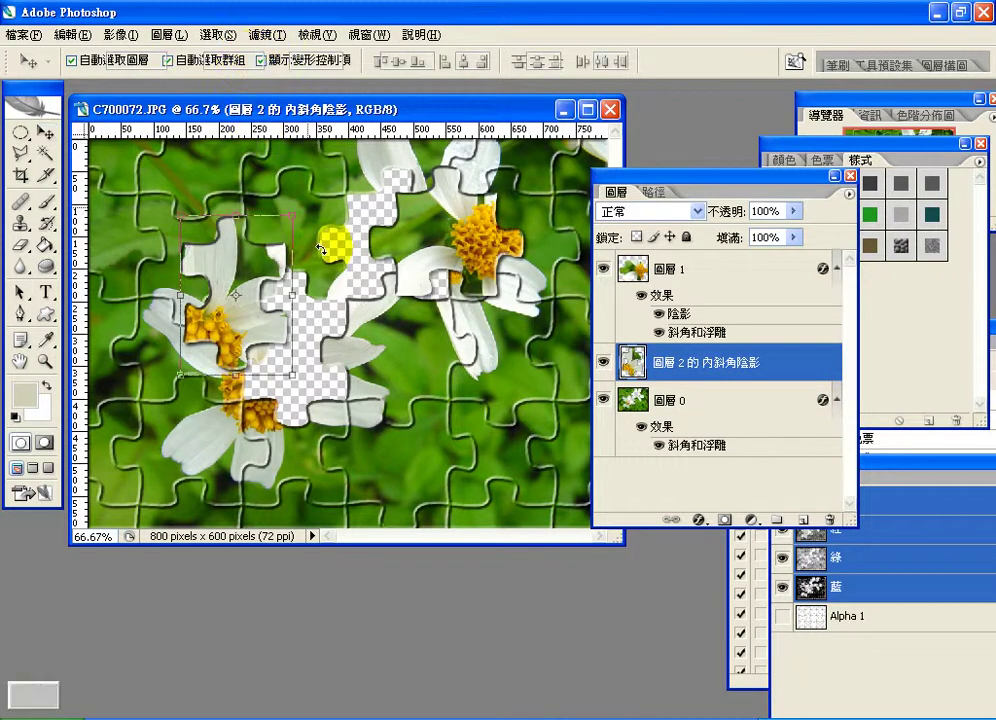
drag(320, 248, 338, 270)
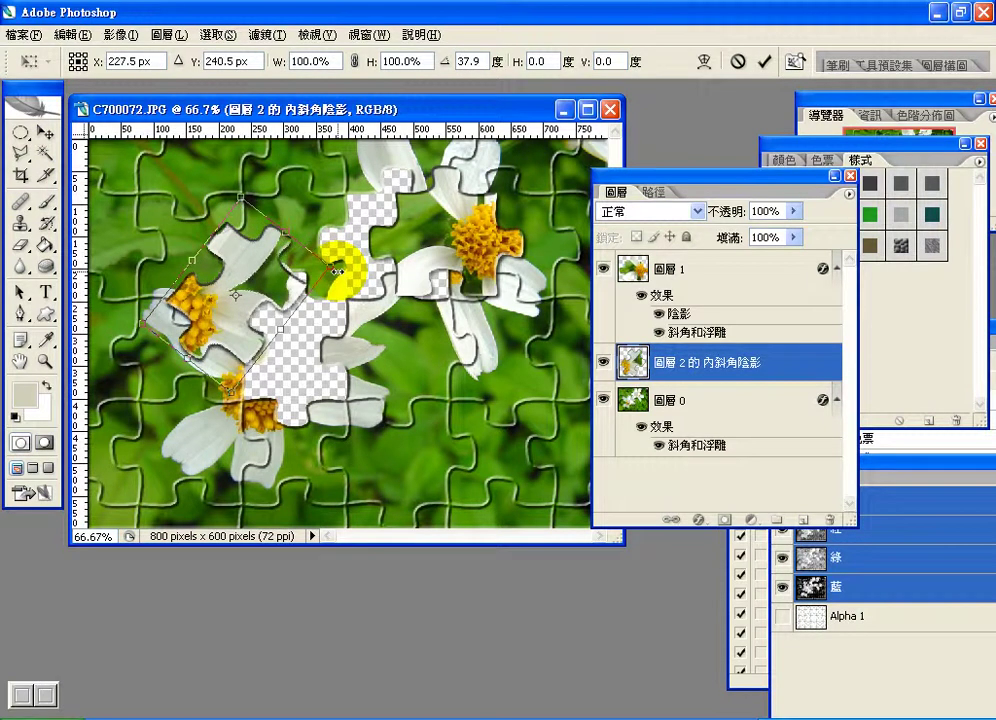